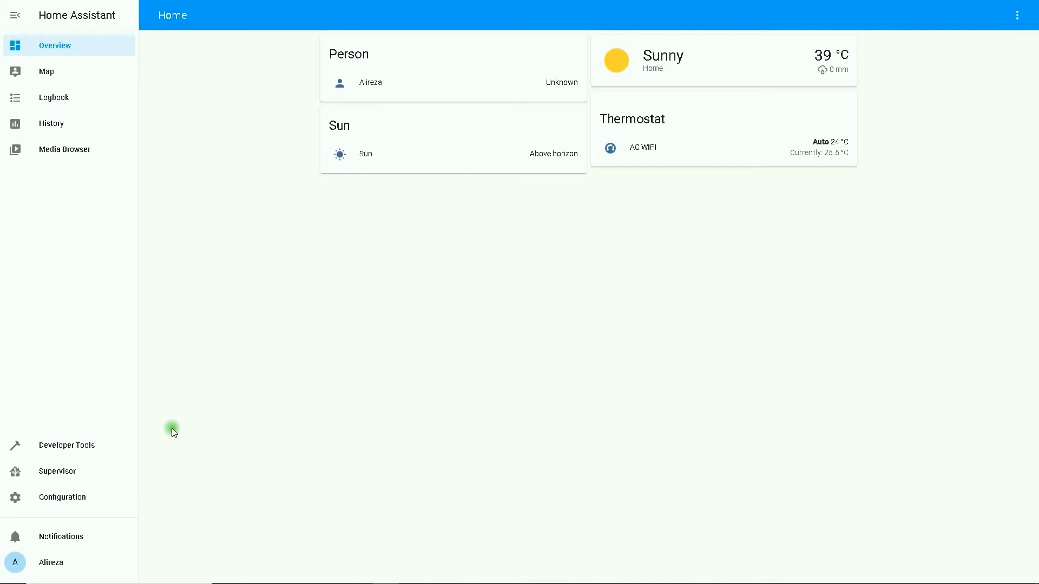
From Configuration, go to Automations and start adding a new automation.
{"action": "left_click", "coordinate": [78, 502]}
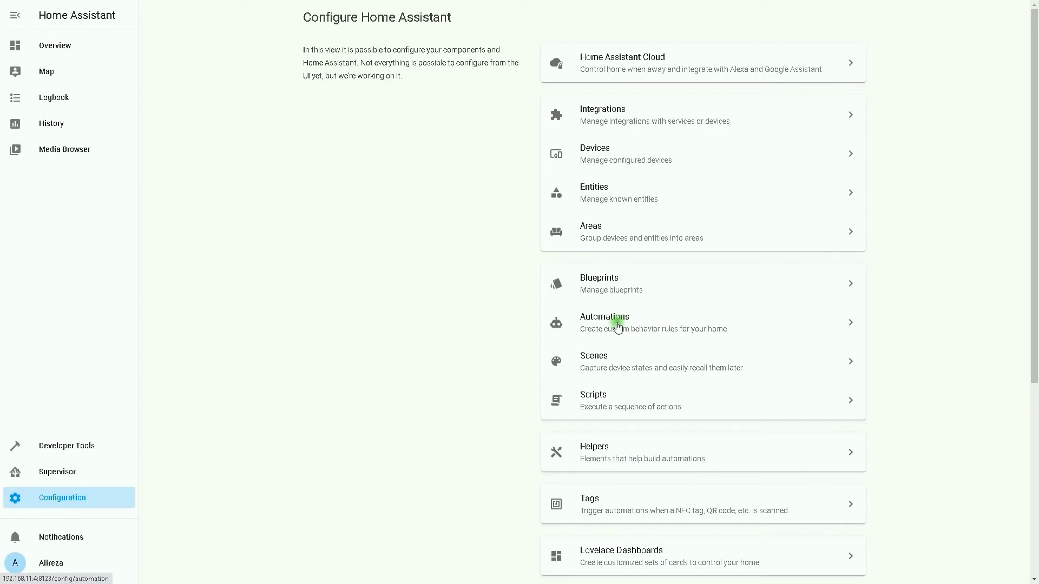
{"action": "left_click", "coordinate": [617, 324]}
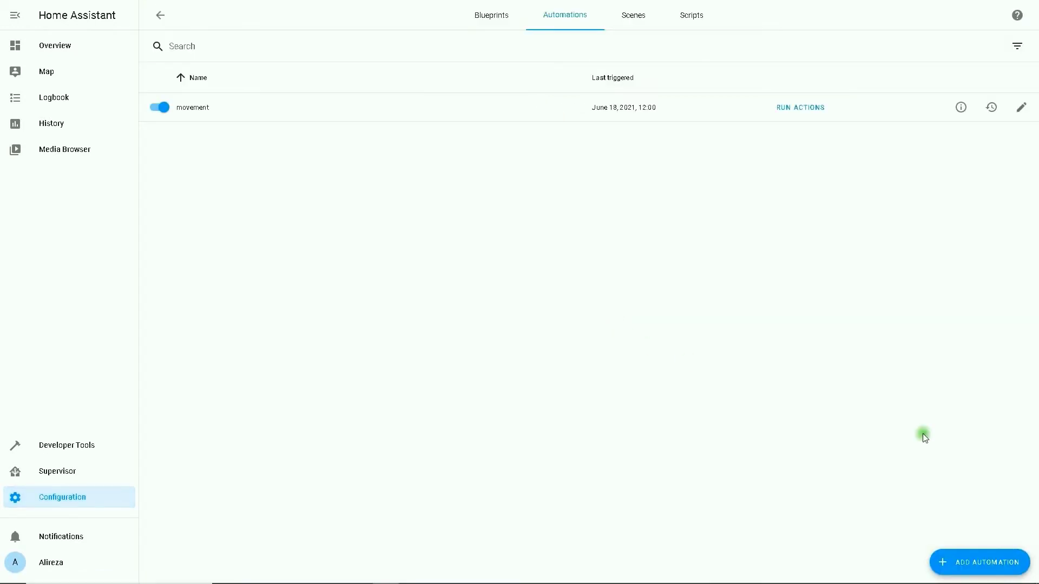
{"action": "left_click", "coordinate": [991, 573]}
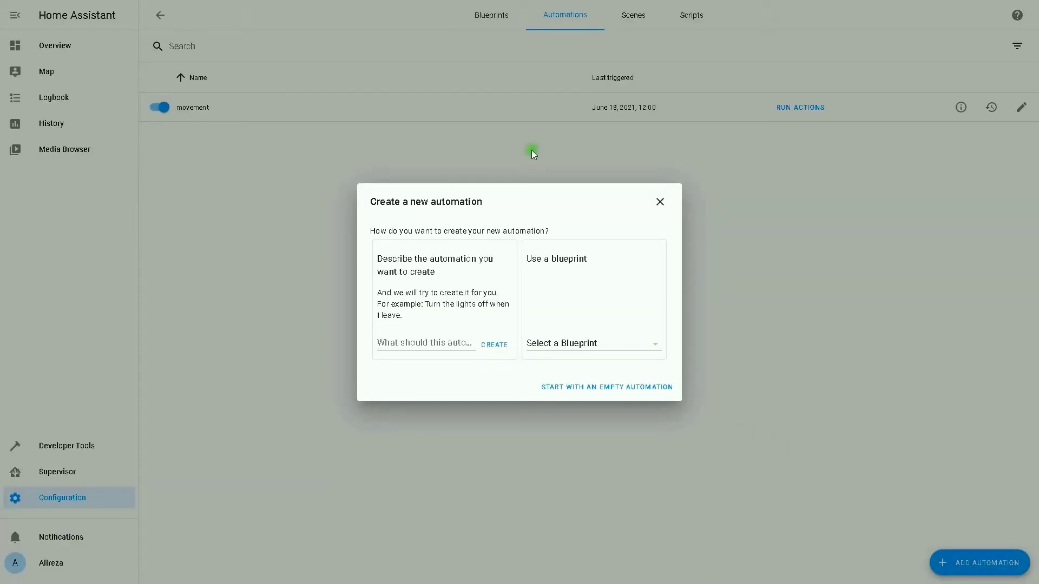
Start from an empty automation and name it Restart.
{"action": "left_click", "coordinate": [587, 391]}
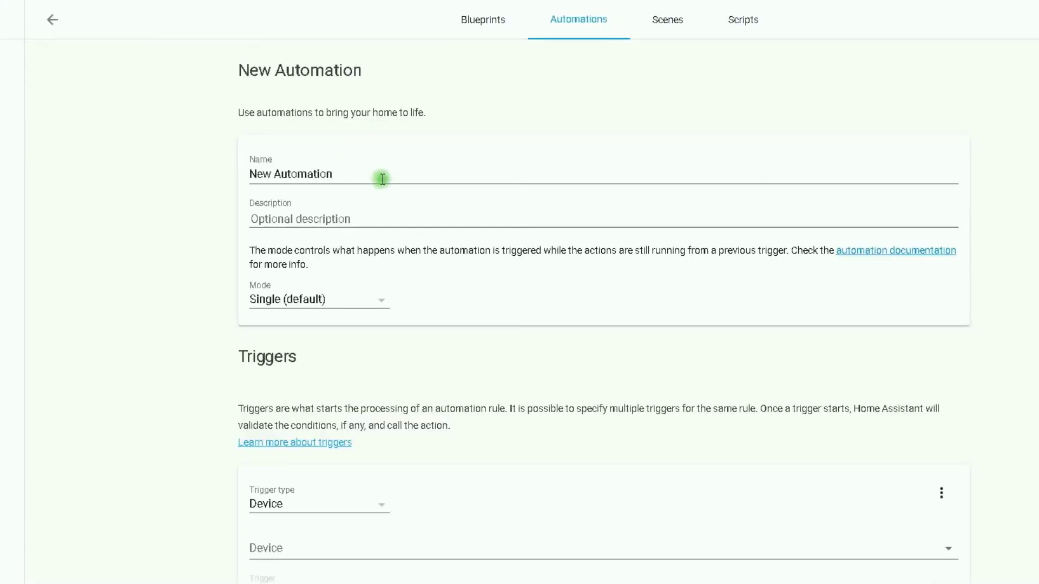
{"action": "left_click_drag", "start_coordinate": [378, 177], "coordinate": [176, 200]}
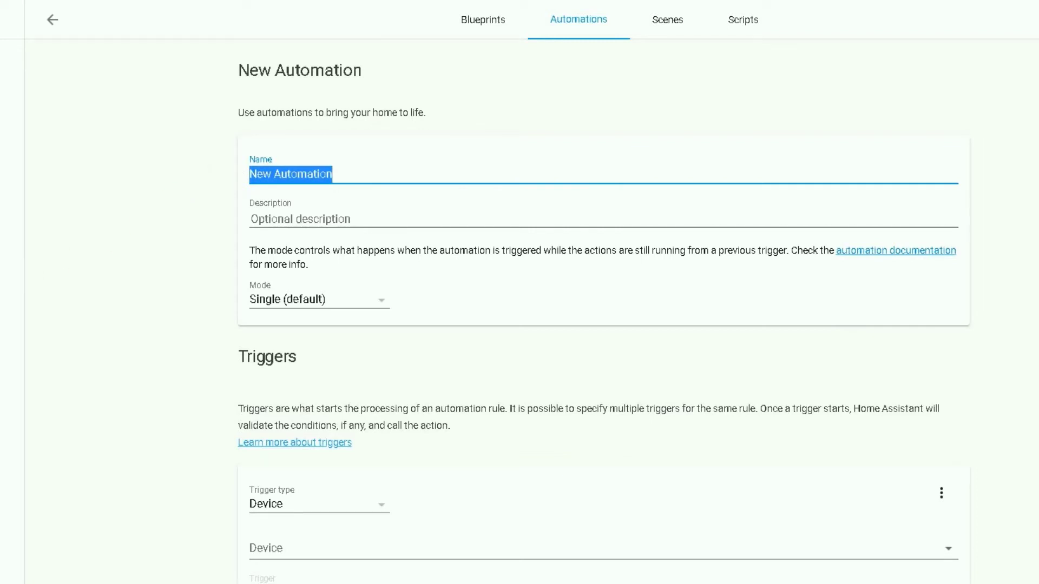
{"action": "type", "text": "Res"}
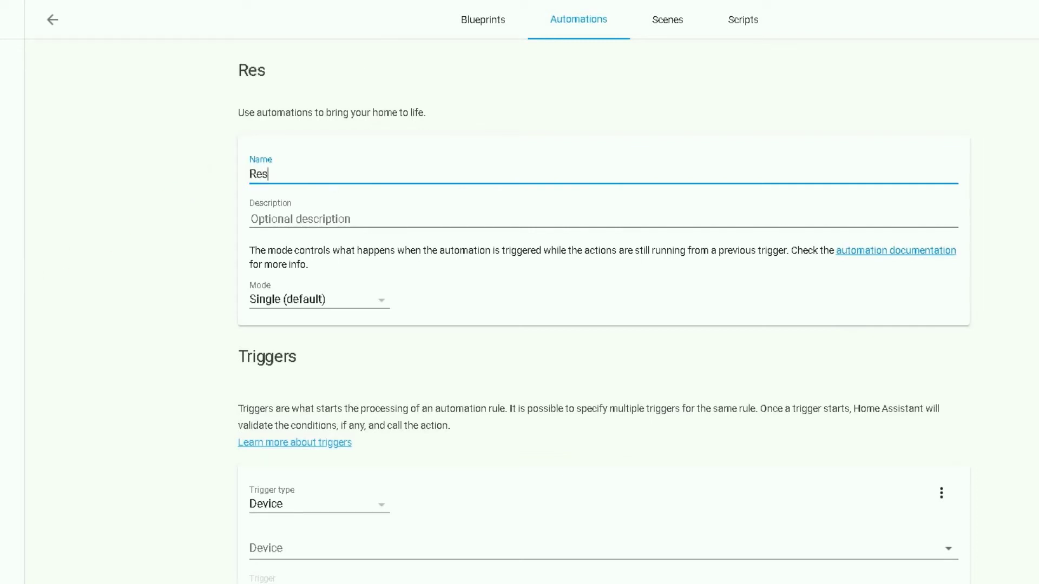
{"action": "type", "text": "tart"}
{"action": "left_click", "coordinate": [323, 296]}
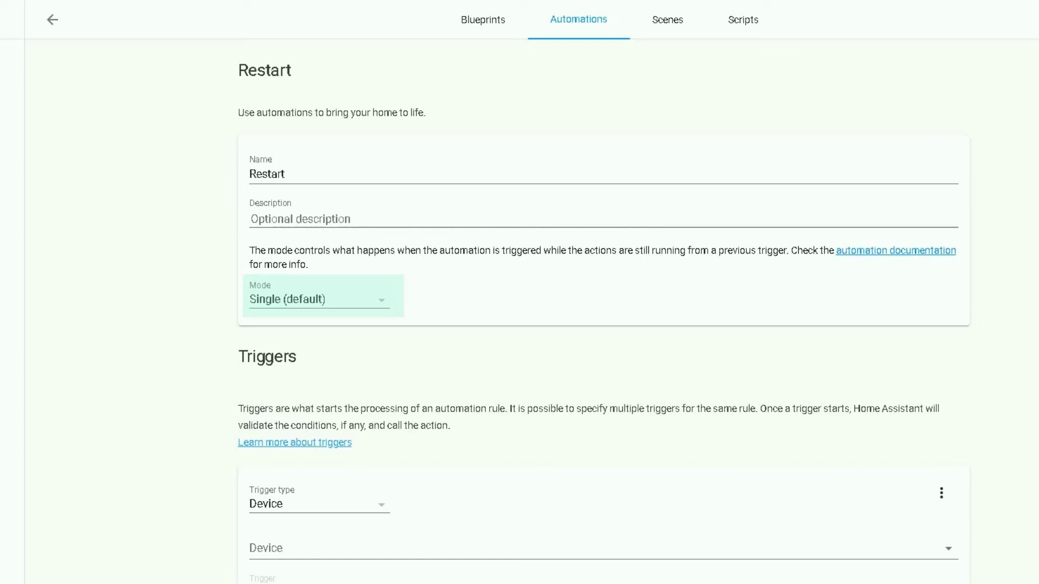
Set the automation's run mode to Queued, with queue length 10.
{"action": "left_click", "coordinate": [359, 301]}
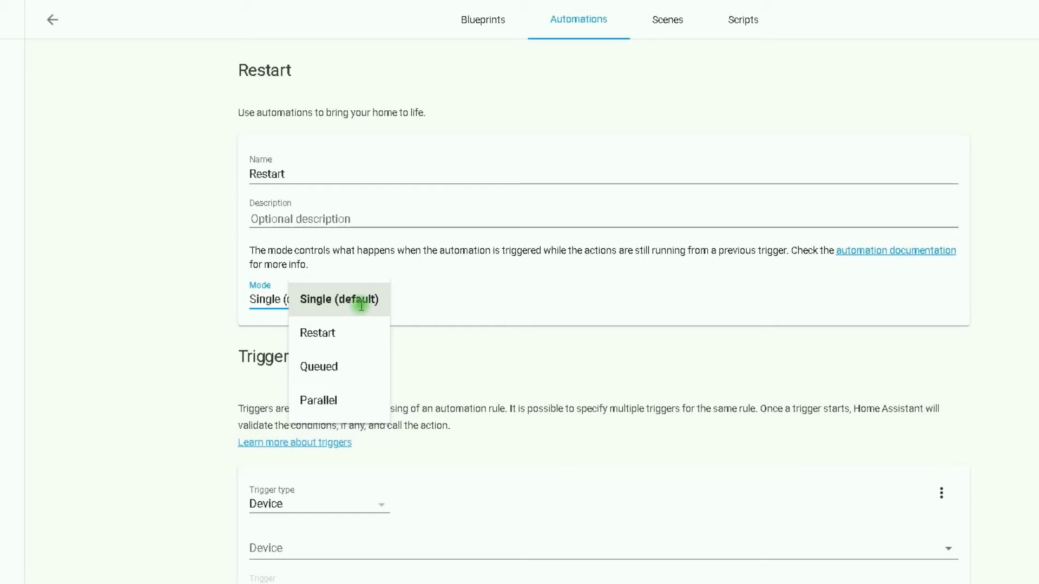
{"action": "left_click", "coordinate": [328, 333]}
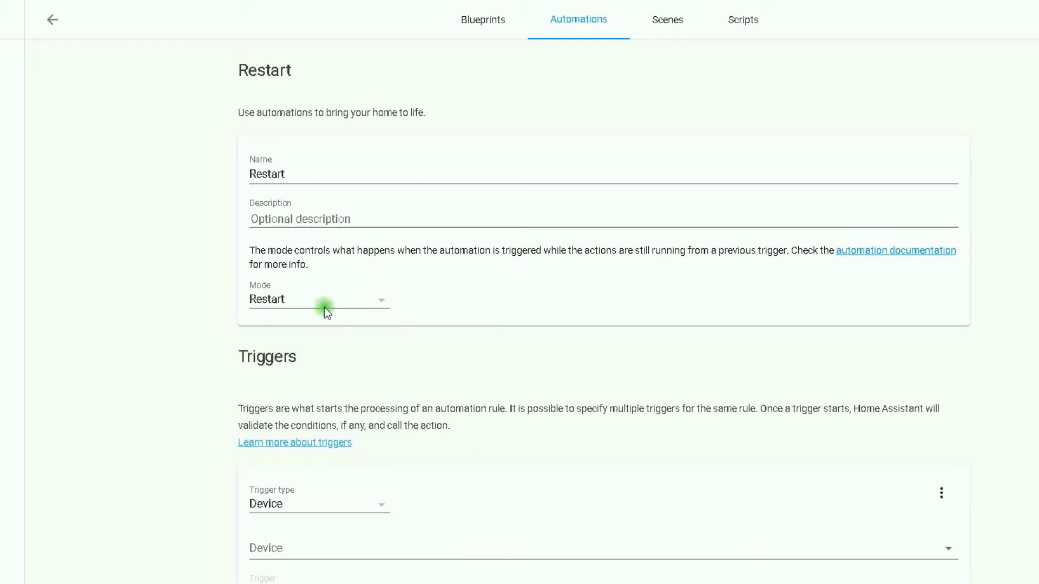
{"action": "left_click", "coordinate": [325, 308]}
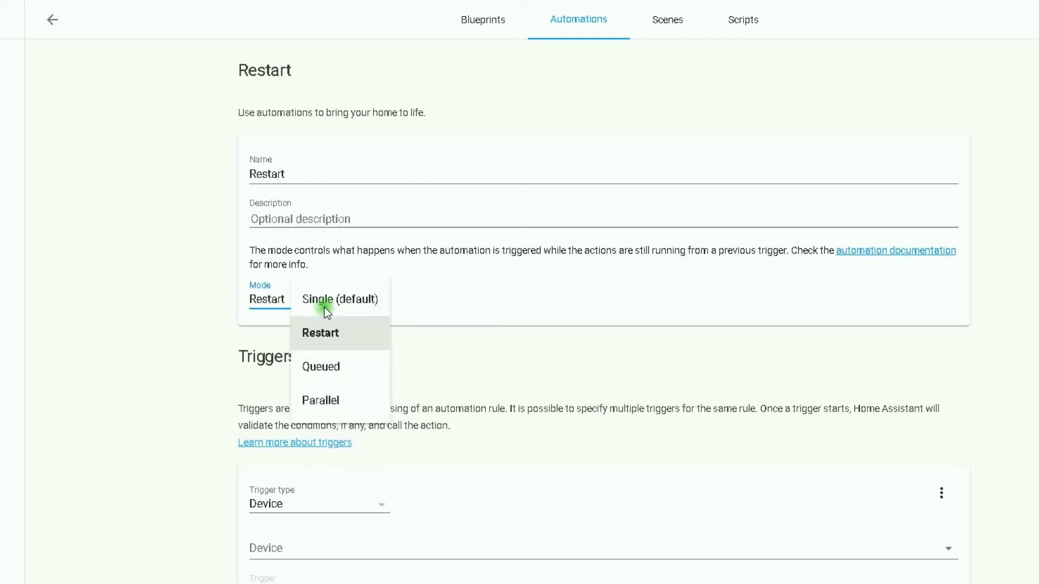
{"action": "left_click", "coordinate": [329, 366]}
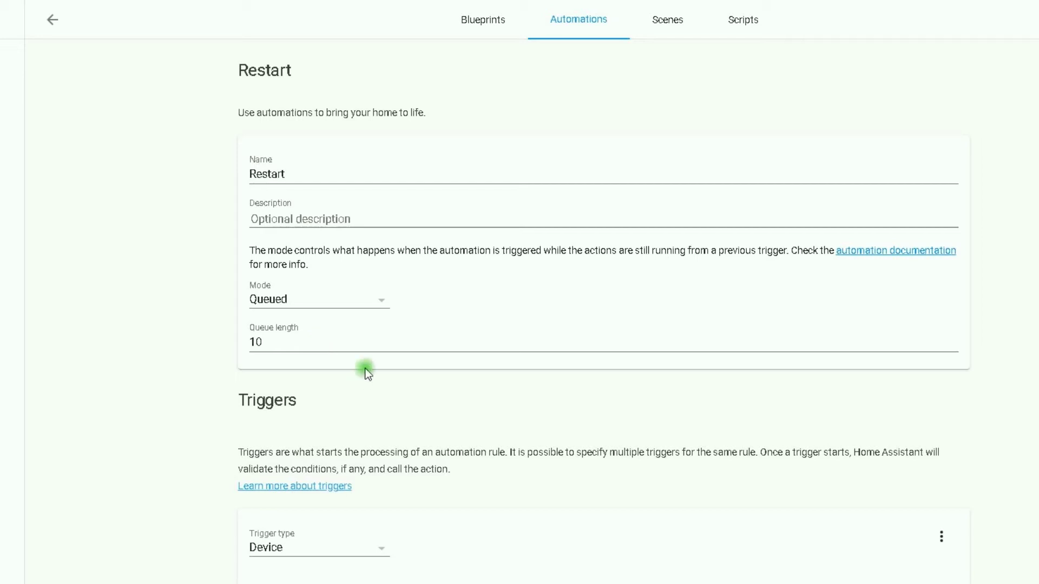
{"action": "left_click", "coordinate": [368, 299]}
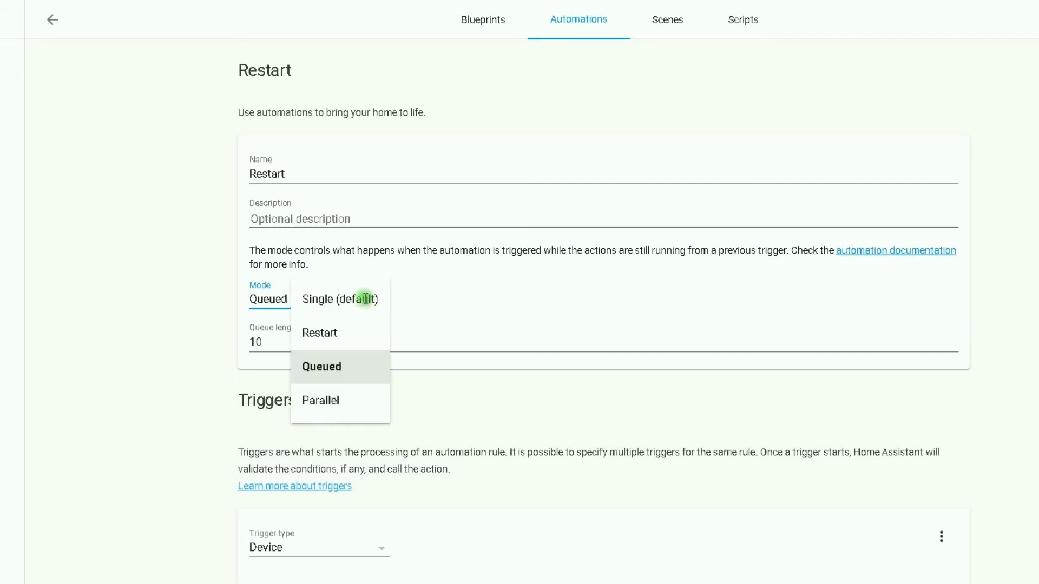
{"action": "left_click", "coordinate": [337, 374]}
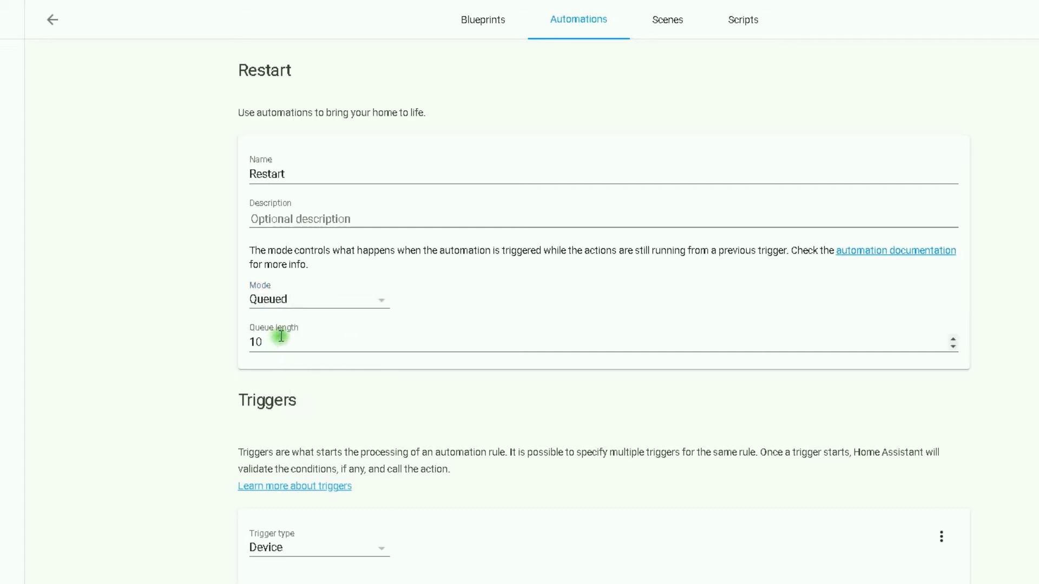
Change the trigger to a Time trigger firing at 01:00:00.
{"action": "scroll", "coordinate": [238, 335], "scroll_direction": "down", "scroll_amount": 4}
{"action": "scroll", "coordinate": [372, 234], "scroll_direction": "down", "scroll_amount": 2}
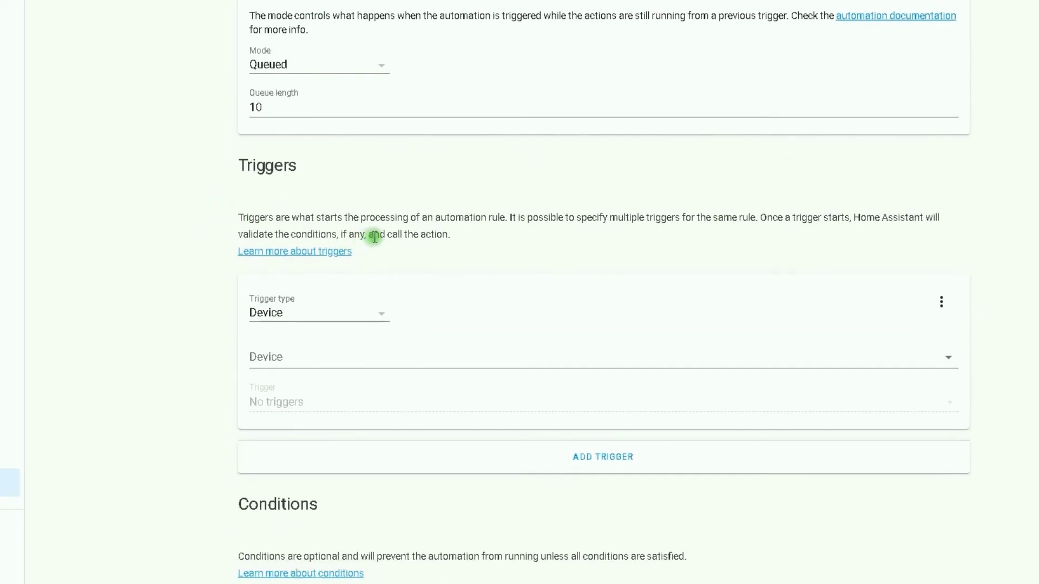
{"action": "left_click", "coordinate": [327, 250]}
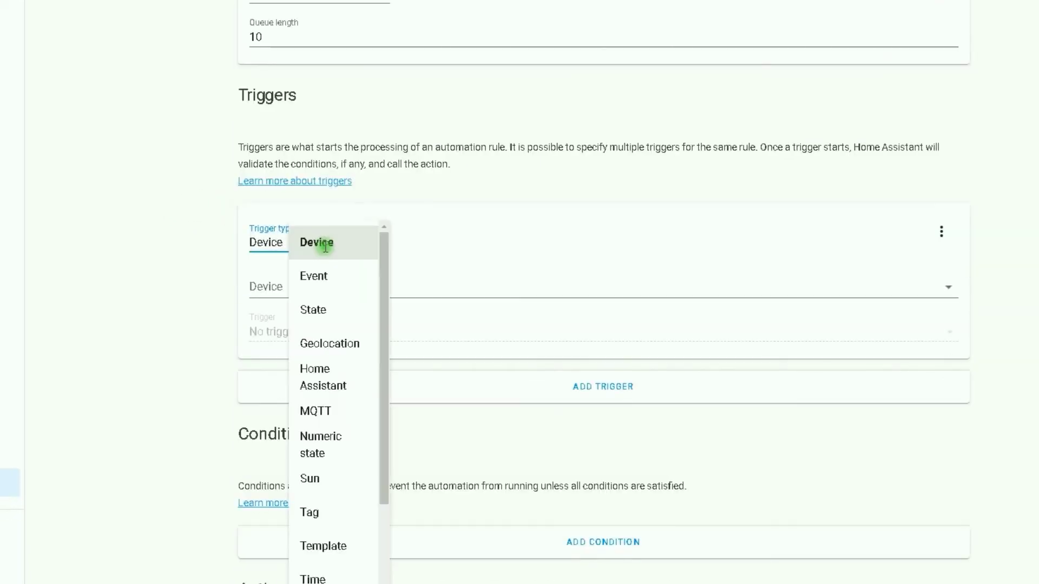
{"action": "scroll", "coordinate": [335, 386], "scroll_direction": "down", "scroll_amount": 2}
{"action": "left_click", "coordinate": [309, 470]}
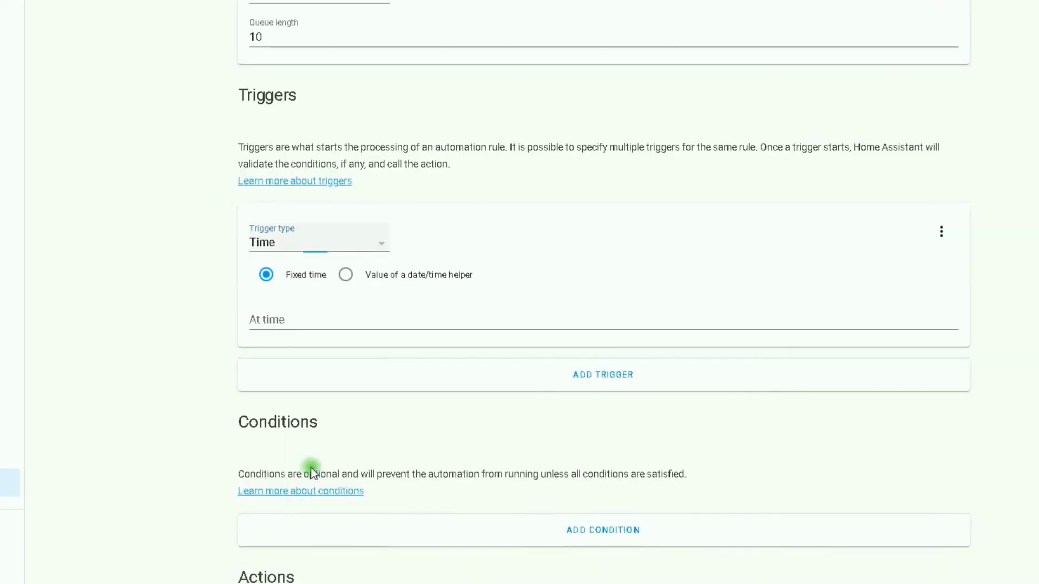
{"action": "left_click", "coordinate": [287, 322]}
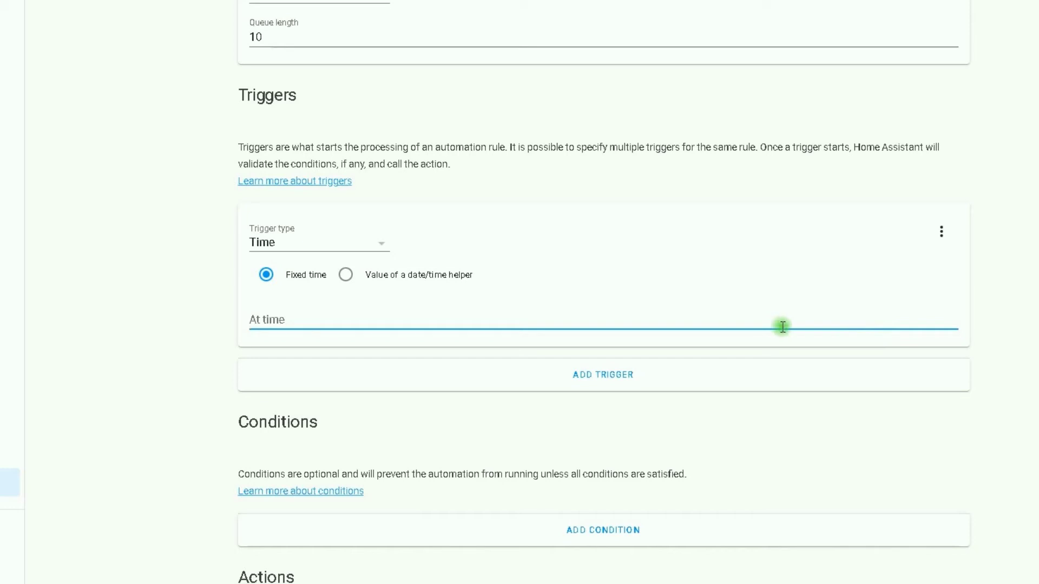
{"action": "type", "text": "01:00:00"}
{"action": "left_click", "coordinate": [111, 281]}
{"action": "scroll", "coordinate": [1028, 266], "scroll_direction": "down", "scroll_amount": 5}
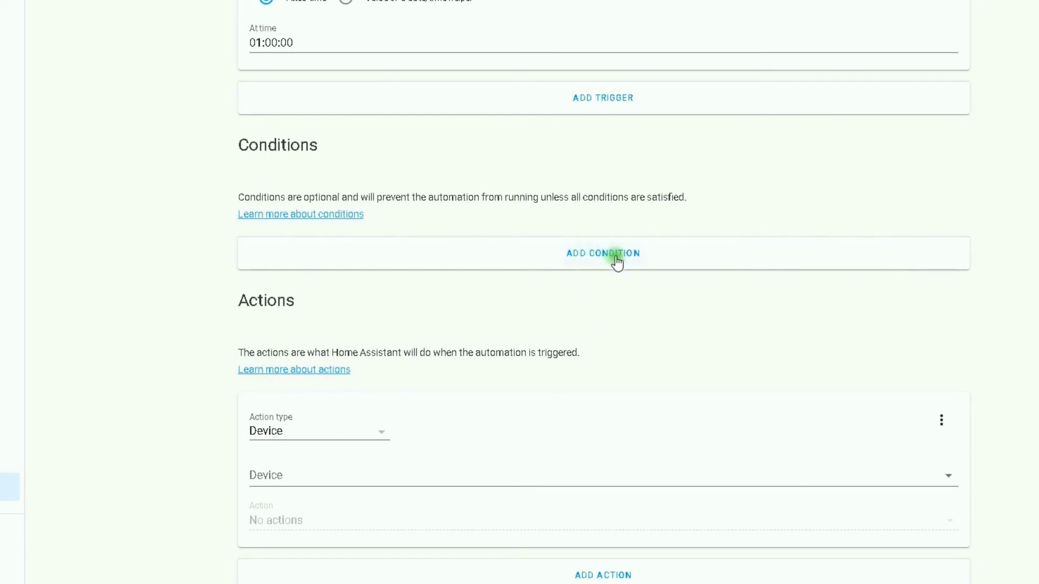
Add a Time condition, leaving After and Before blank with all seven weekdays enabled.
{"action": "left_click", "coordinate": [616, 258]}
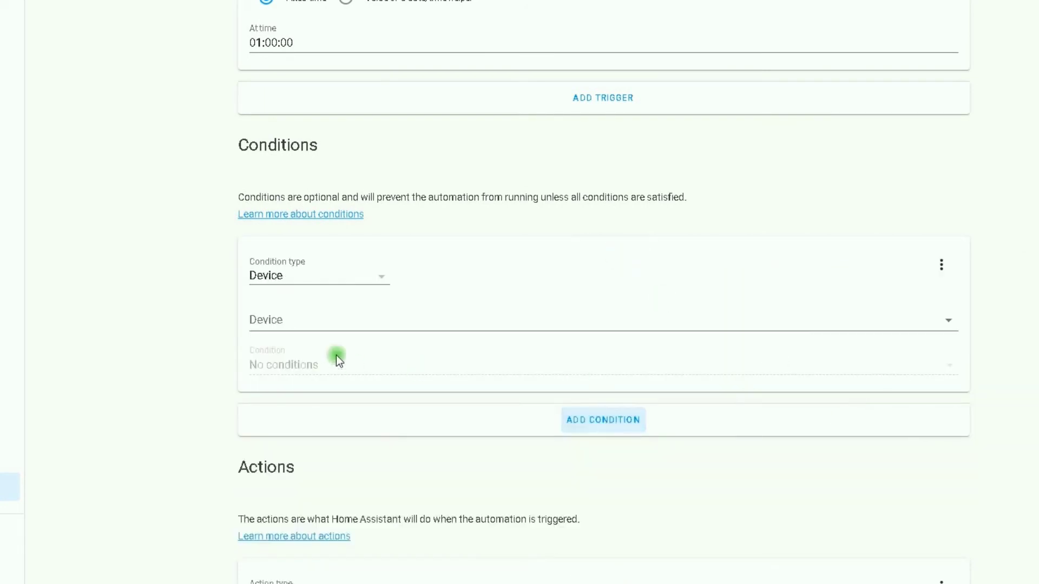
{"action": "left_click", "coordinate": [364, 279]}
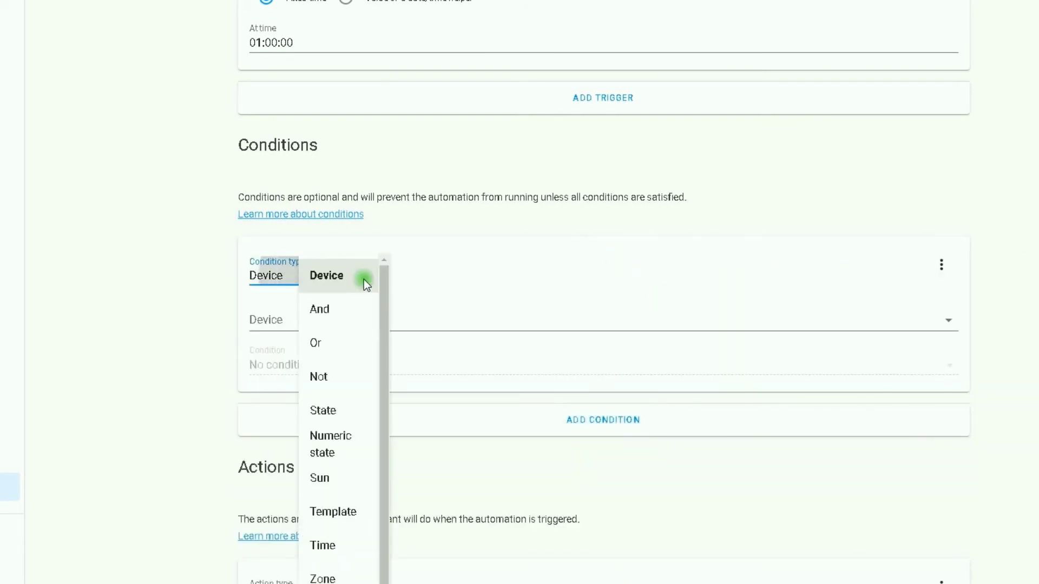
{"action": "left_click", "coordinate": [326, 542]}
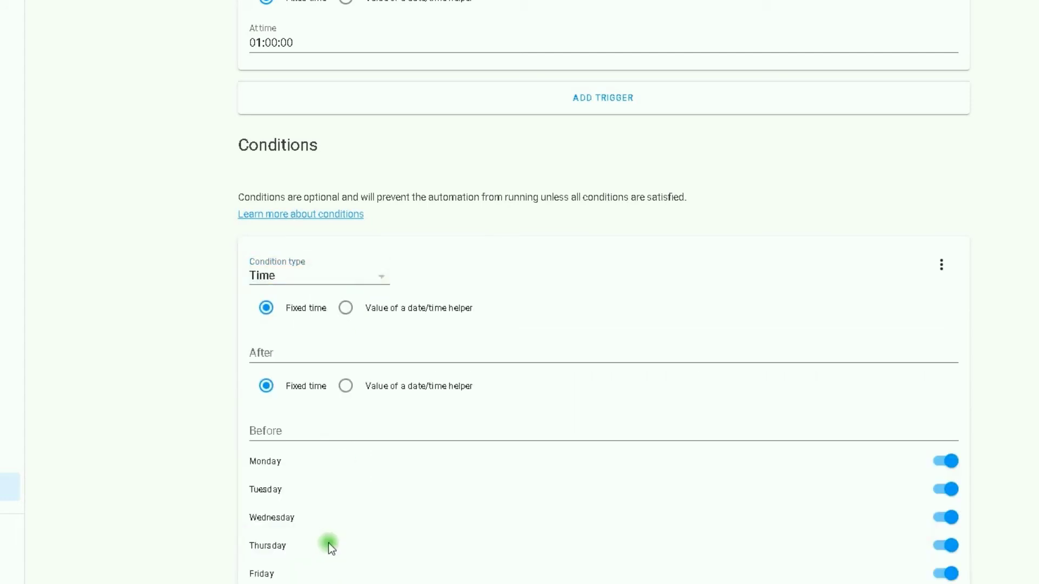
{"action": "scroll", "coordinate": [601, 325], "scroll_direction": "down", "scroll_amount": 4}
{"action": "scroll", "coordinate": [716, 364], "scroll_direction": "down", "scroll_amount": 2}
{"action": "scroll", "coordinate": [716, 364], "scroll_direction": "up", "scroll_amount": 1}
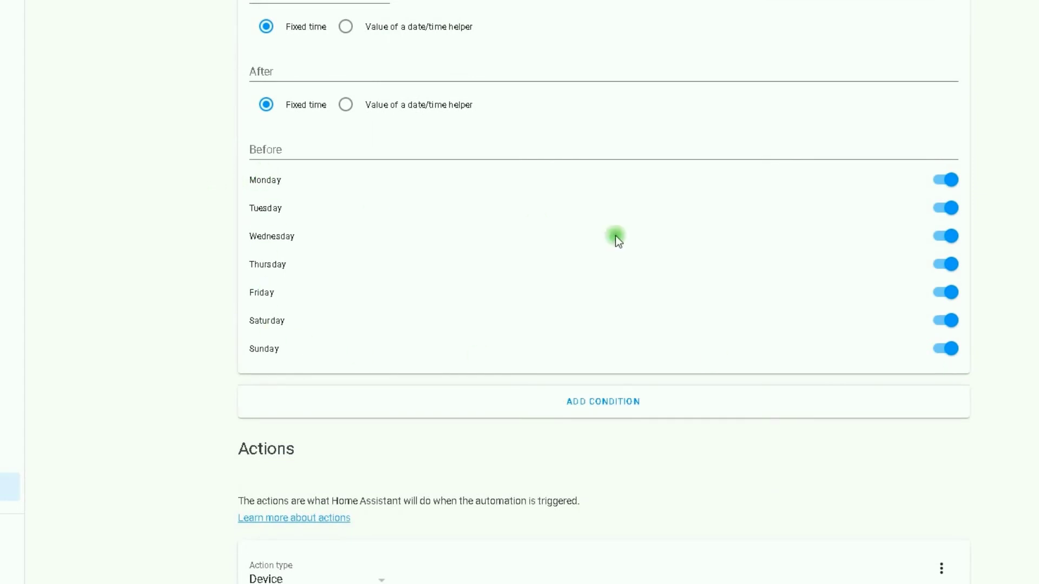
{"action": "scroll", "coordinate": [609, 238], "scroll_direction": "up", "scroll_amount": 4}
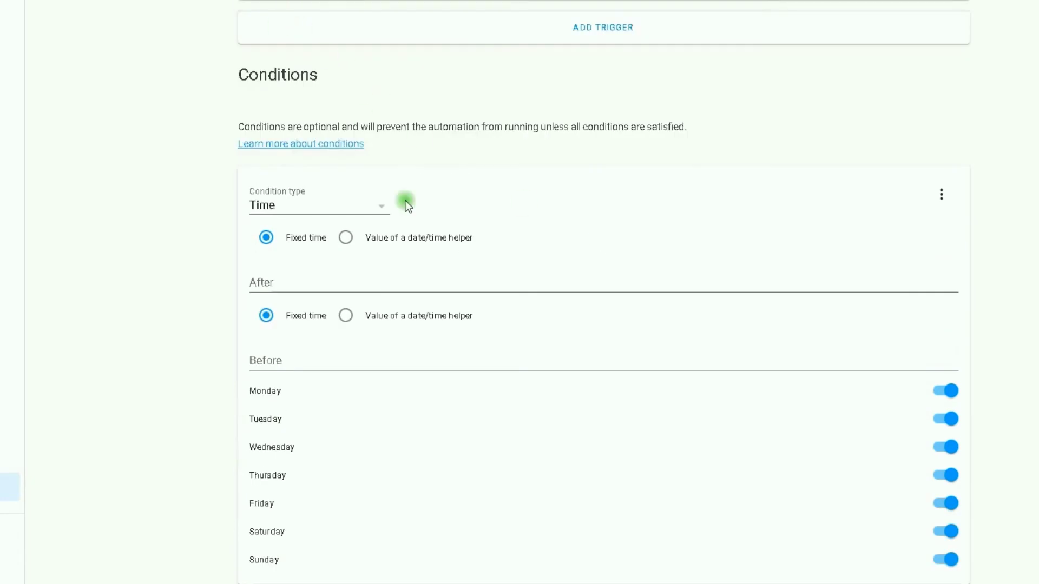
{"action": "scroll", "coordinate": [406, 202], "scroll_direction": "up", "scroll_amount": 2}
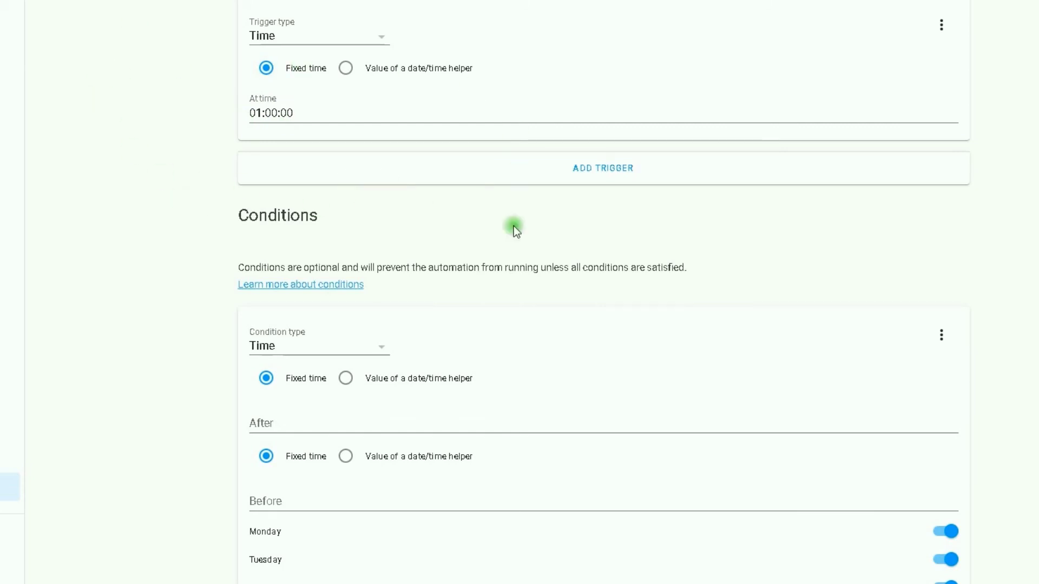
{"action": "scroll", "coordinate": [860, 263], "scroll_direction": "down", "scroll_amount": 4}
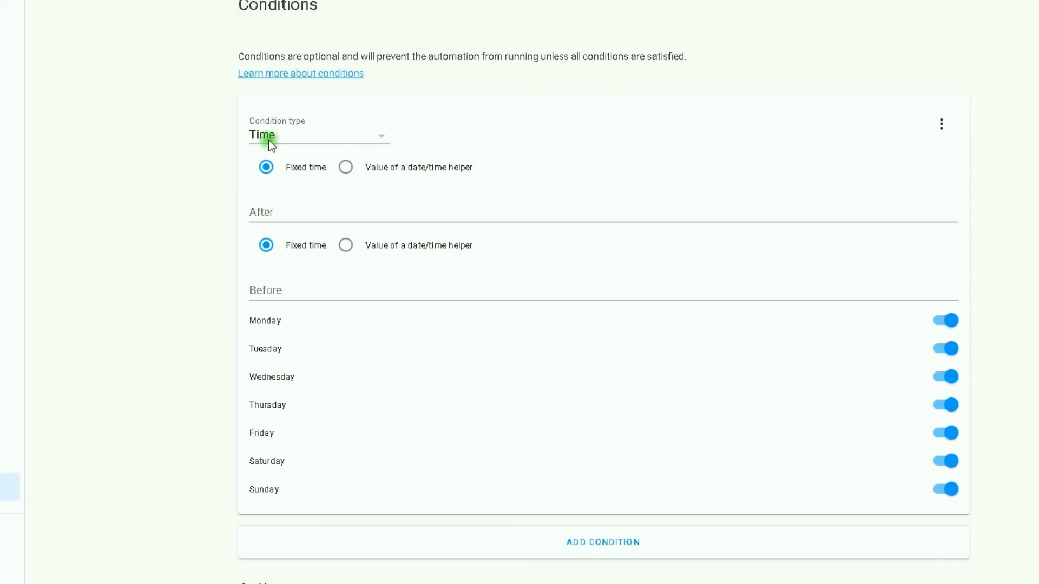
{"action": "scroll", "coordinate": [878, 382], "scroll_direction": "down", "scroll_amount": 4}
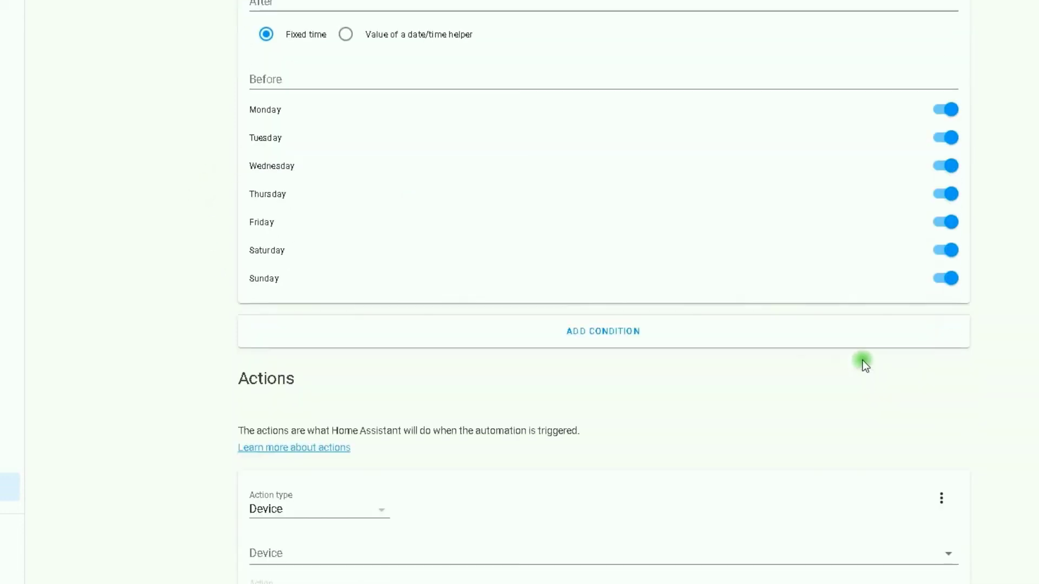
{"action": "left_click", "coordinate": [941, 111]}
{"action": "left_click", "coordinate": [940, 139]}
{"action": "left_click", "coordinate": [942, 167]}
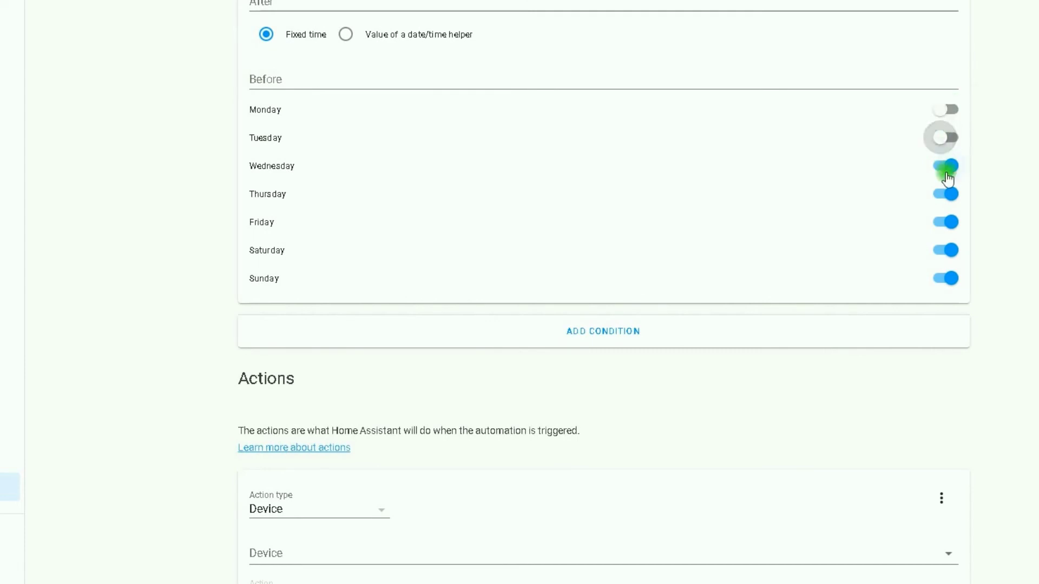
{"action": "left_click", "coordinate": [942, 198]}
{"action": "left_click", "coordinate": [942, 225]}
{"action": "left_click", "coordinate": [941, 253]}
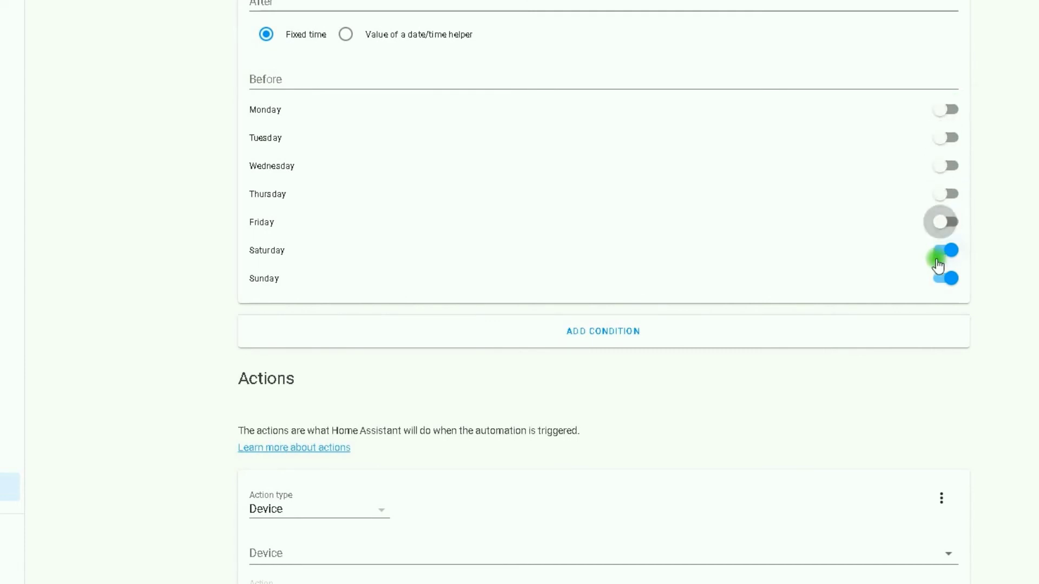
{"action": "left_click", "coordinate": [941, 282]}
{"action": "left_click", "coordinate": [944, 281]}
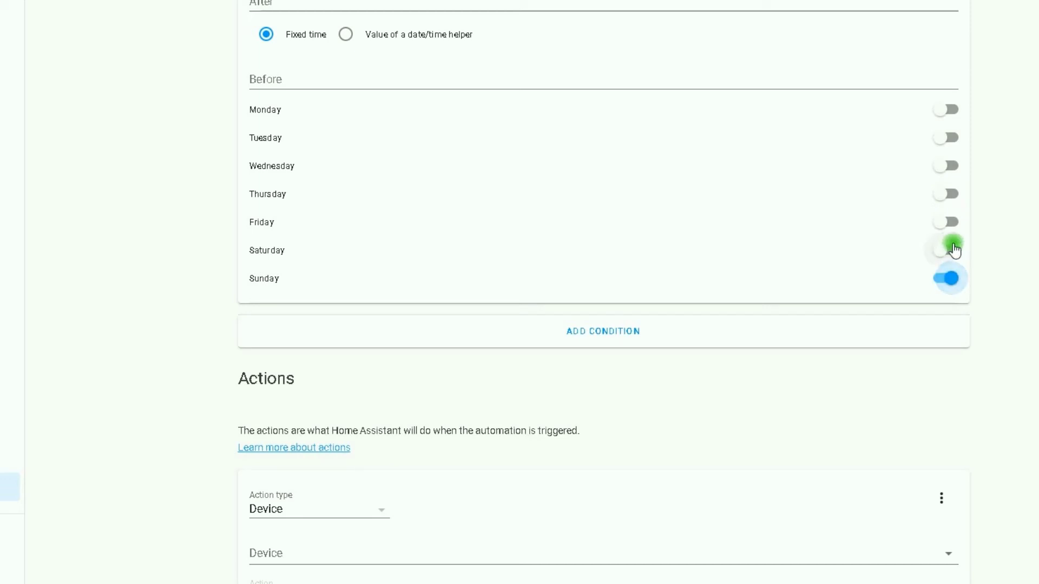
{"action": "left_click", "coordinate": [948, 251]}
{"action": "left_click", "coordinate": [950, 224]}
{"action": "left_click", "coordinate": [951, 197]}
{"action": "left_click", "coordinate": [951, 168]}
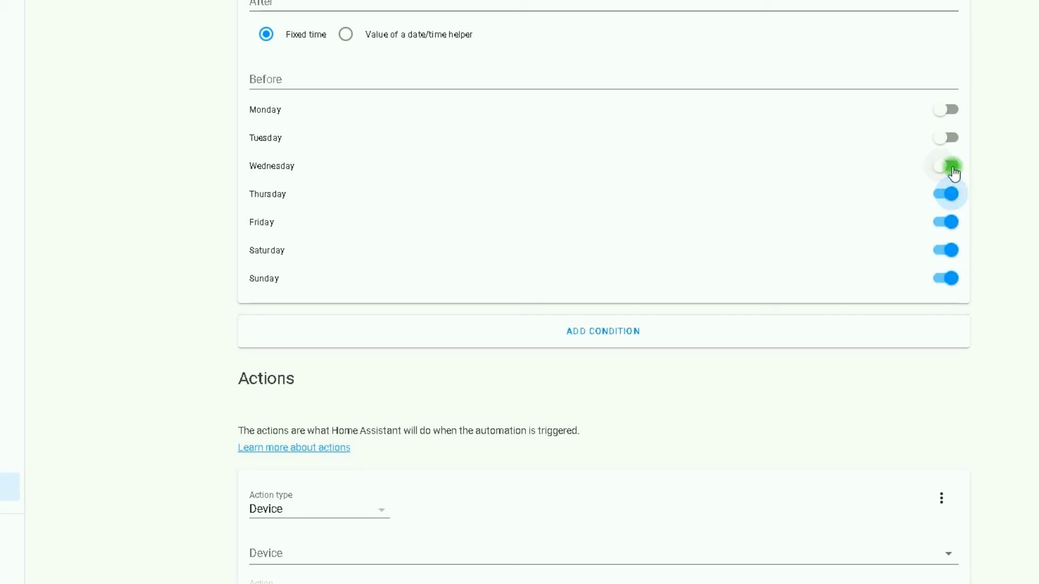
{"action": "left_click", "coordinate": [952, 140]}
{"action": "left_click", "coordinate": [950, 110]}
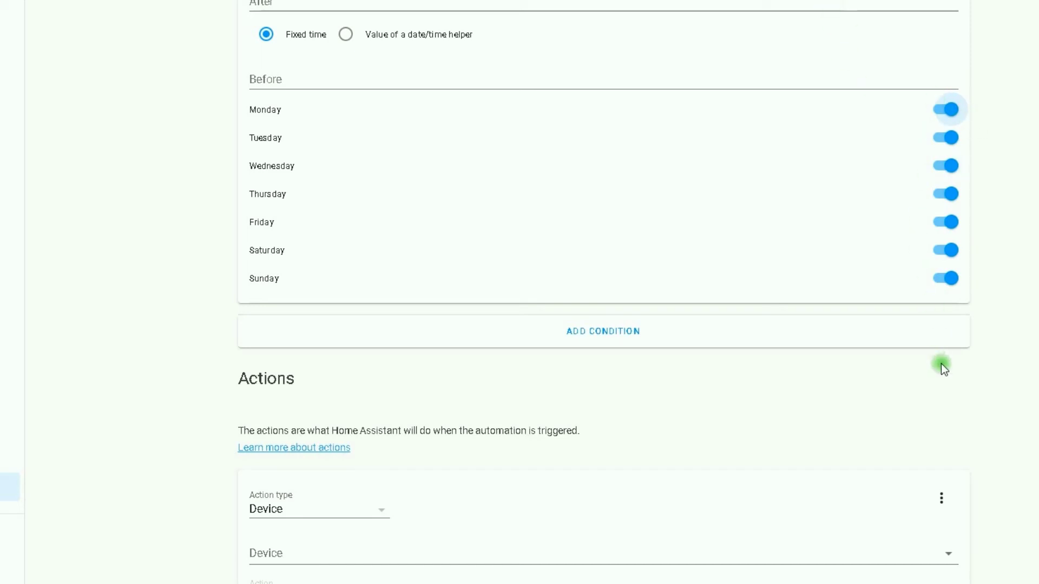
{"action": "left_click", "coordinate": [941, 137]}
{"action": "left_click", "coordinate": [943, 200]}
{"action": "left_click", "coordinate": [940, 250]}
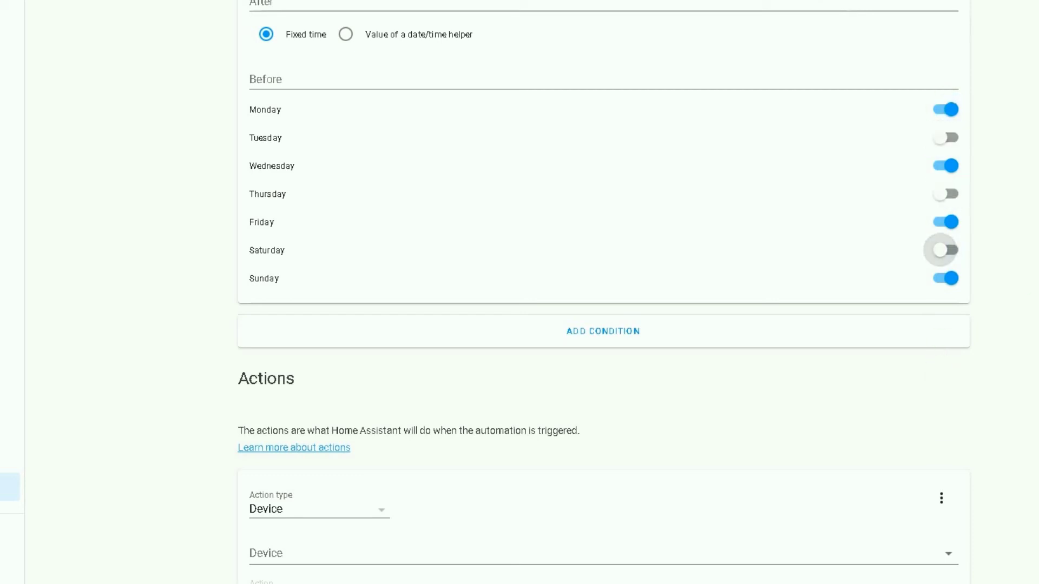
{"action": "left_click", "coordinate": [950, 140]}
{"action": "left_click", "coordinate": [958, 195]}
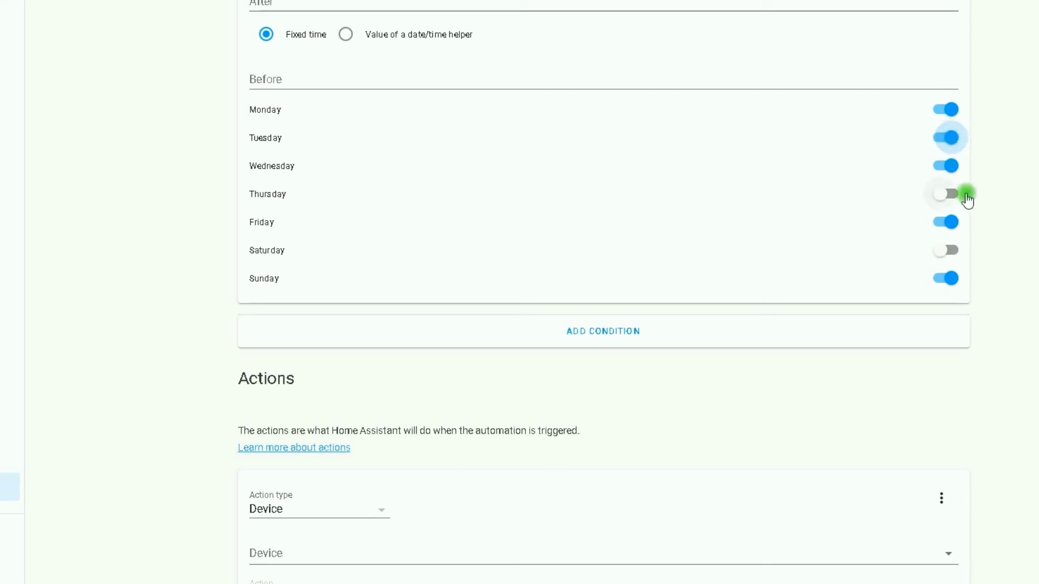
{"action": "left_click", "coordinate": [956, 250]}
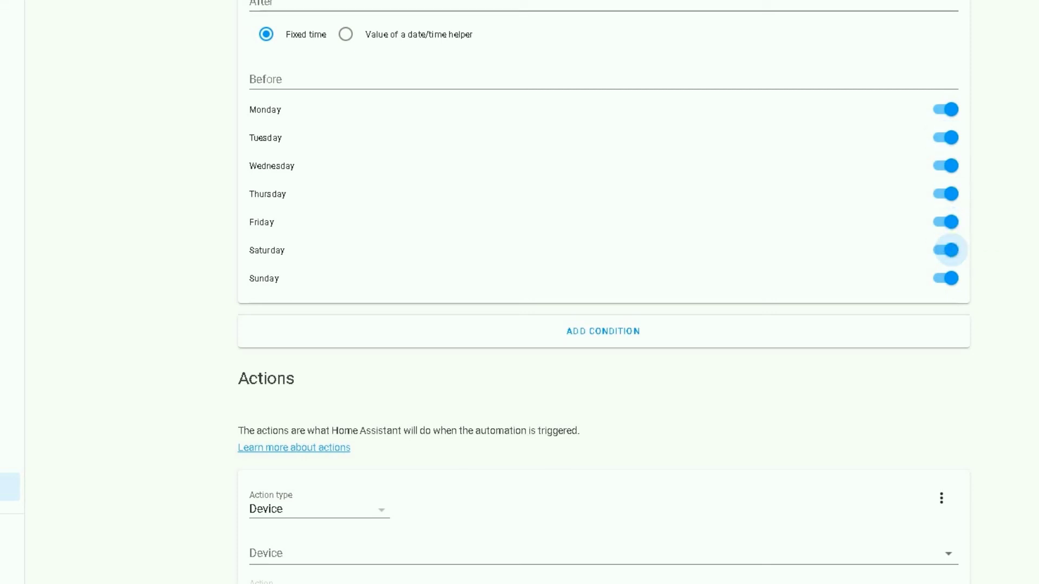
Make the action a Call service to Home Assistant Core Integration: Restart.
{"action": "scroll", "coordinate": [604, 293], "scroll_direction": "down", "scroll_amount": 2}
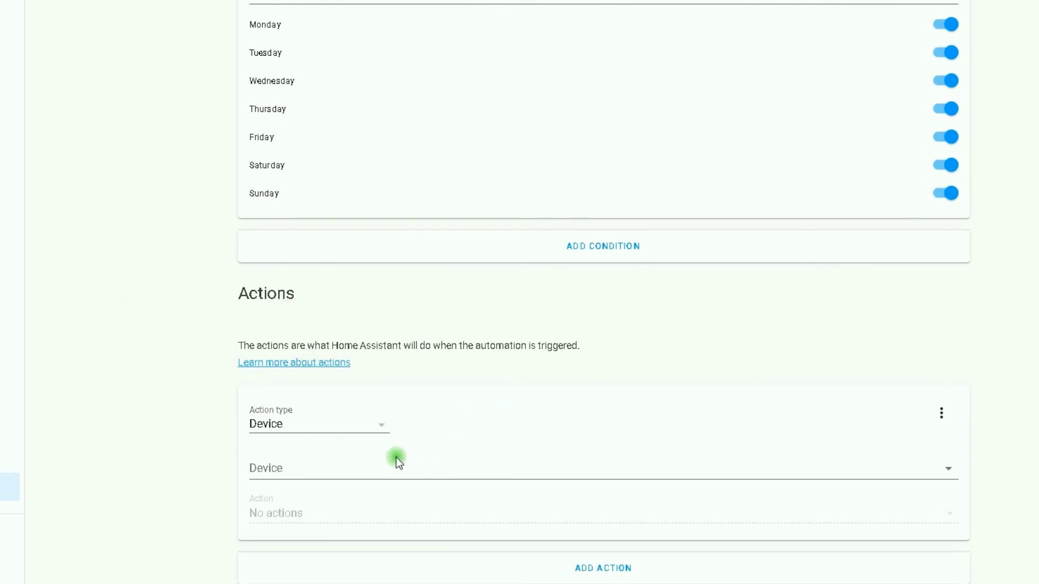
{"action": "left_click", "coordinate": [322, 427]}
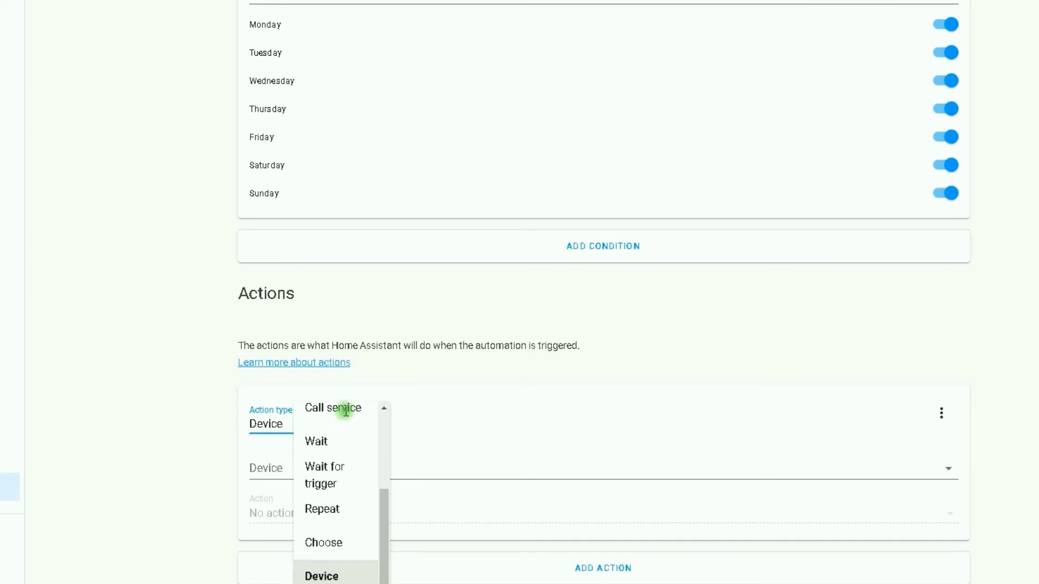
{"action": "left_click", "coordinate": [346, 409]}
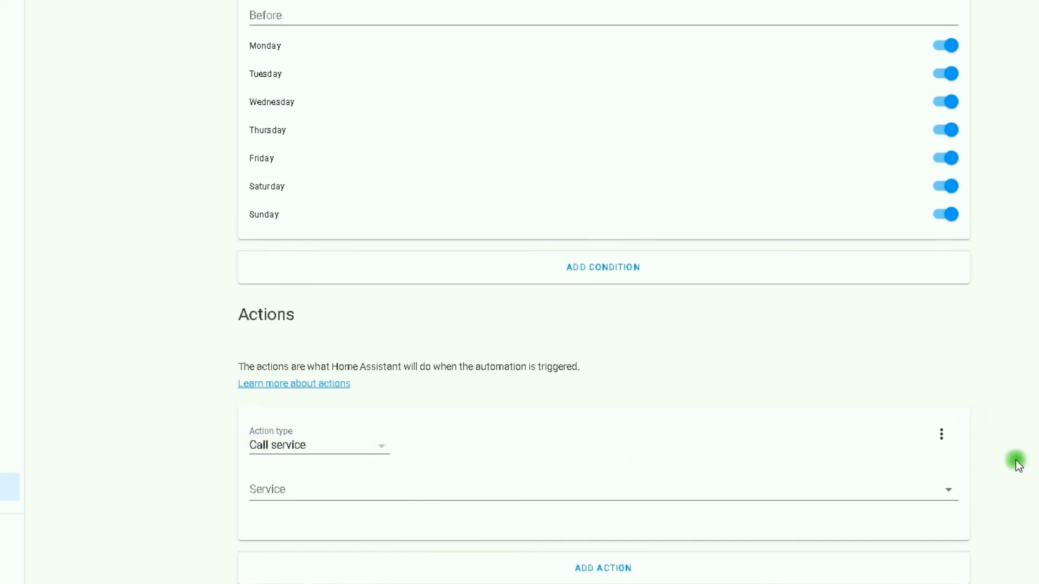
{"action": "left_click", "coordinate": [937, 493]}
{"action": "scroll", "coordinate": [621, 210], "scroll_direction": "down", "scroll_amount": 15}
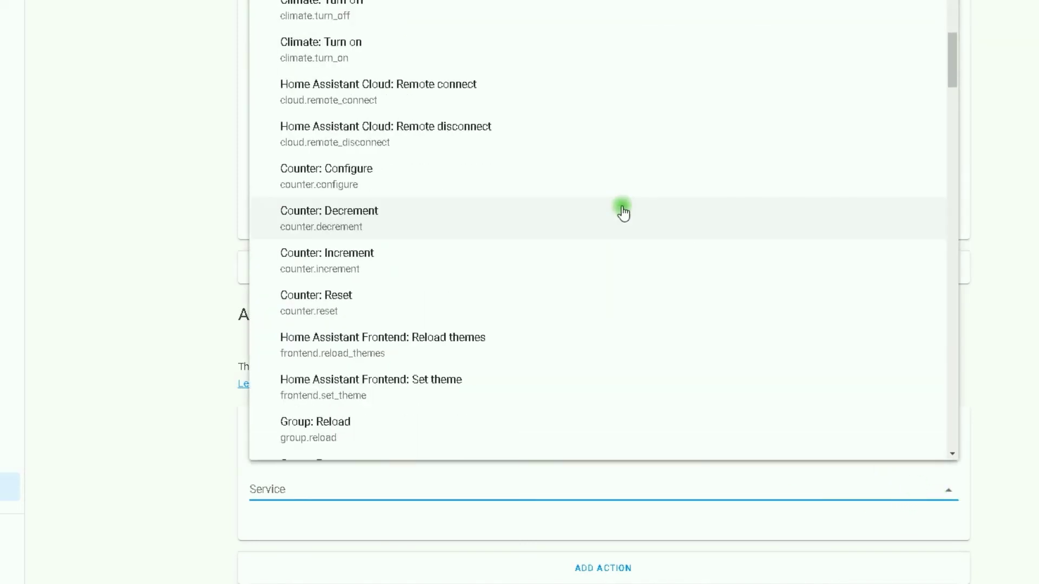
{"action": "scroll", "coordinate": [621, 214], "scroll_direction": "down", "scroll_amount": 9}
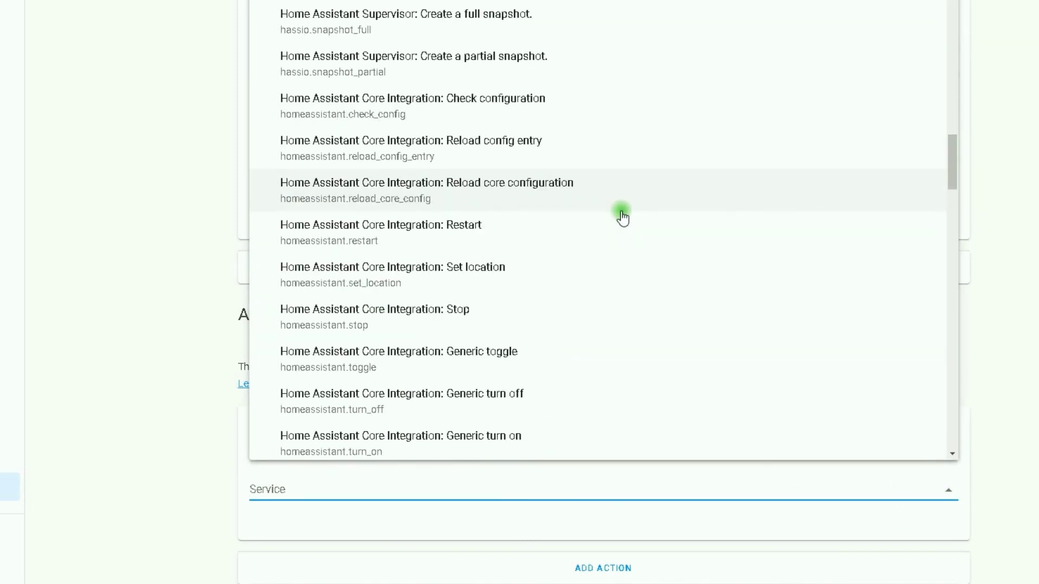
{"action": "left_click", "coordinate": [403, 238]}
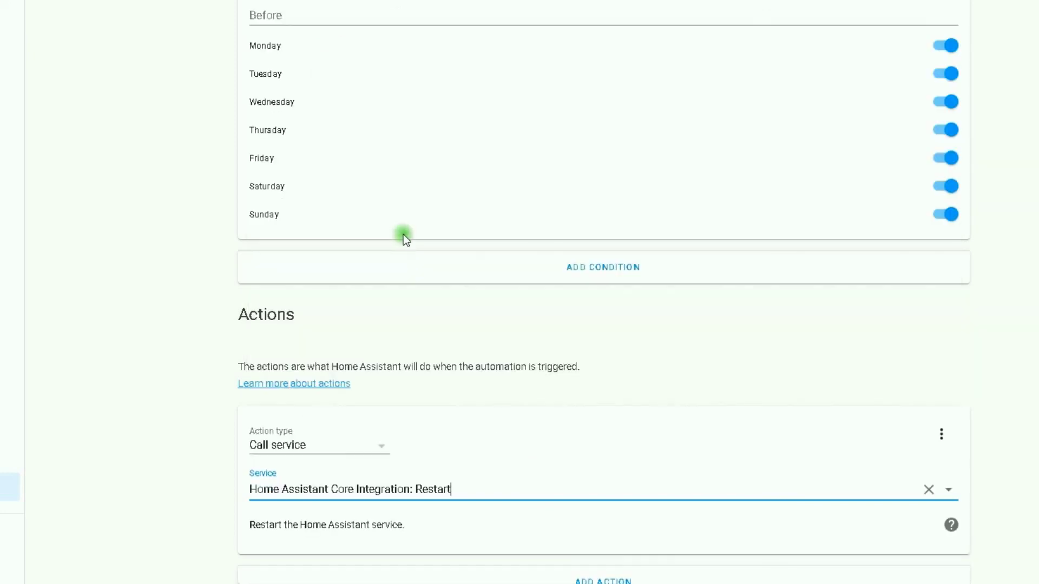
{"action": "left_click", "coordinate": [942, 438]}
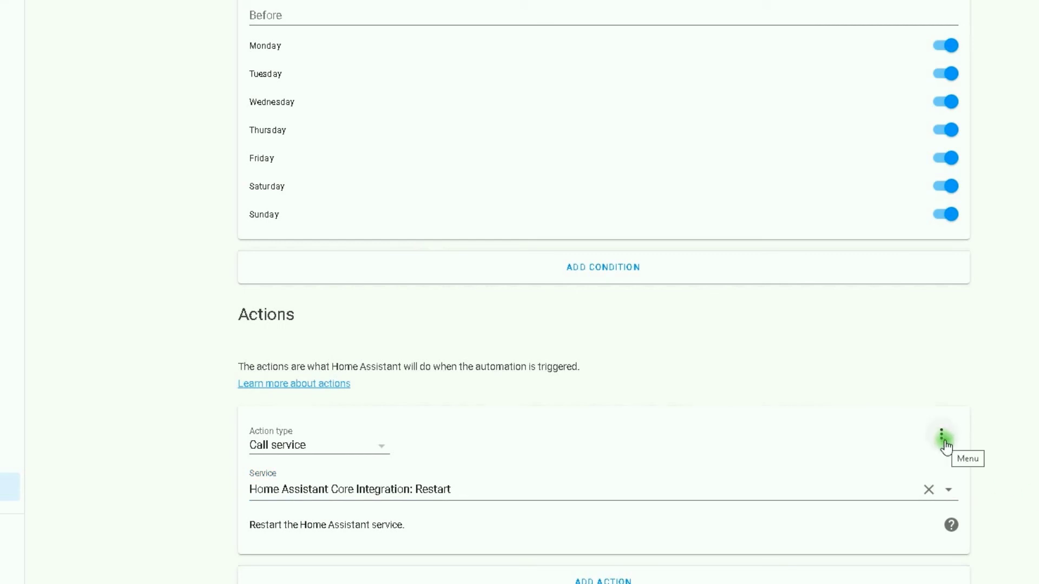
Review the restart action in YAML, return to the visual editor, and save the automation.
{"action": "left_click", "coordinate": [945, 444]}
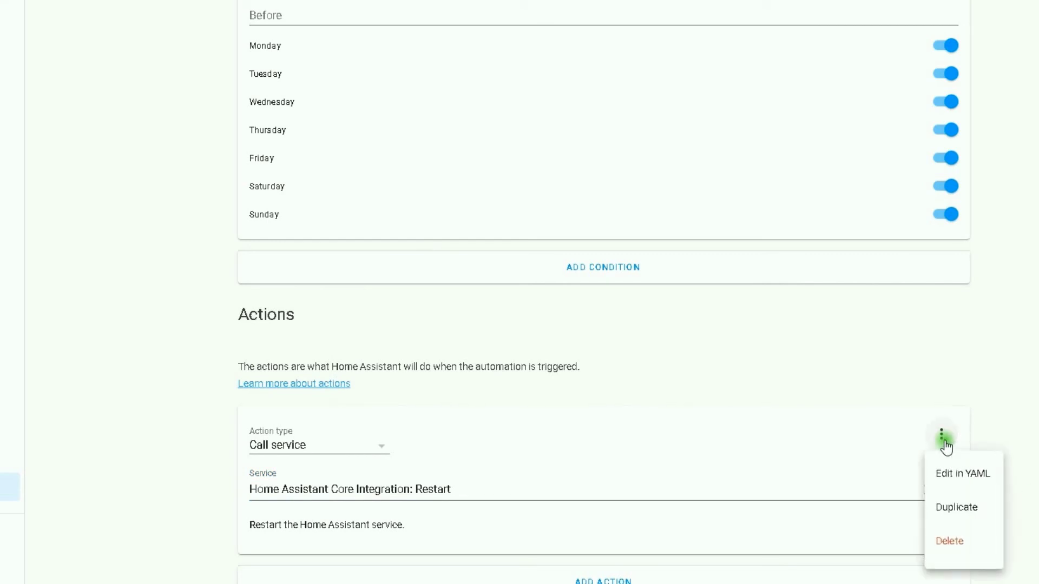
{"action": "left_click", "coordinate": [984, 478]}
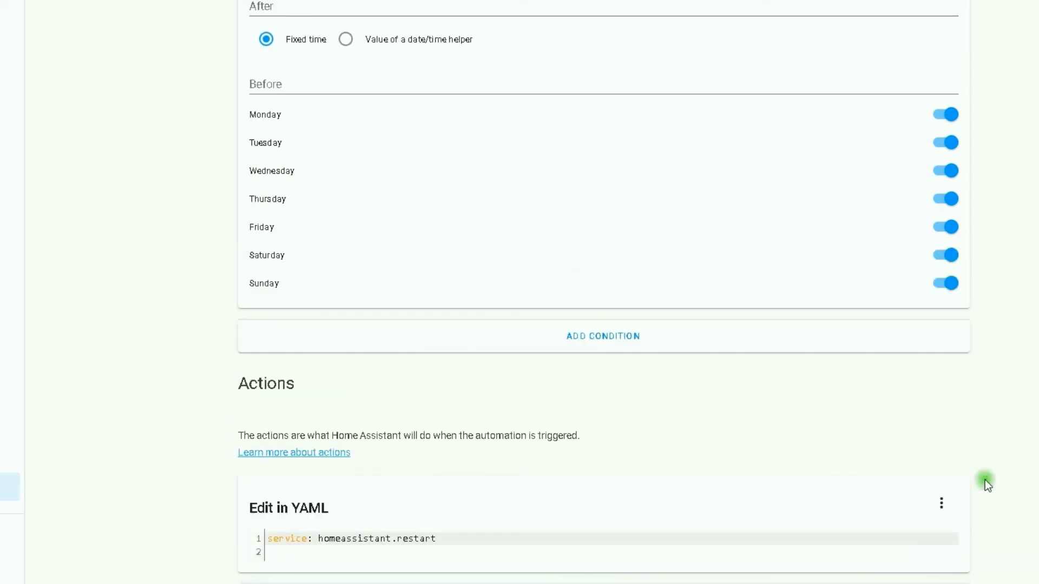
{"action": "left_click", "coordinate": [942, 503]}
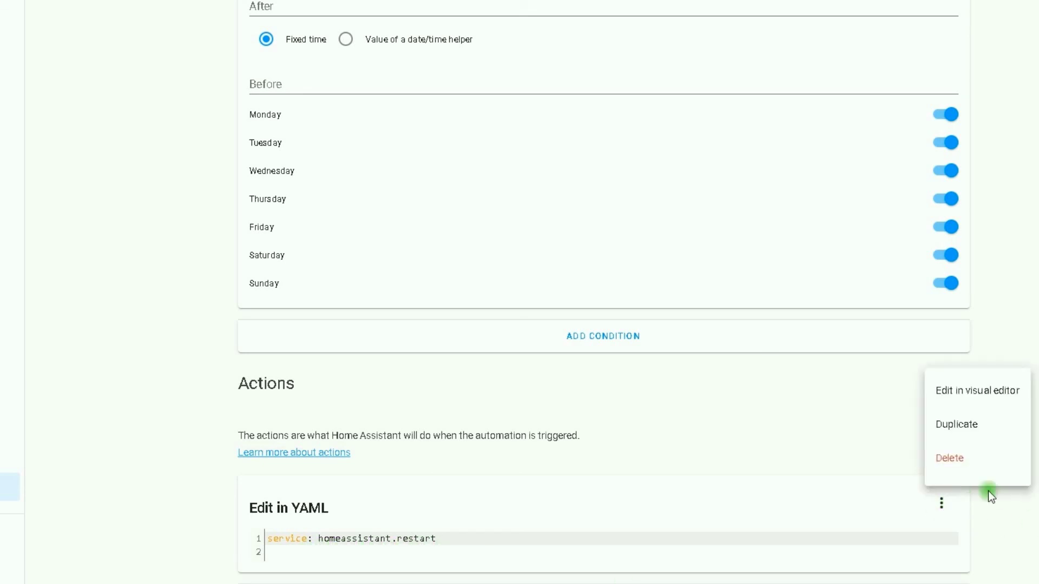
{"action": "left_click", "coordinate": [994, 393]}
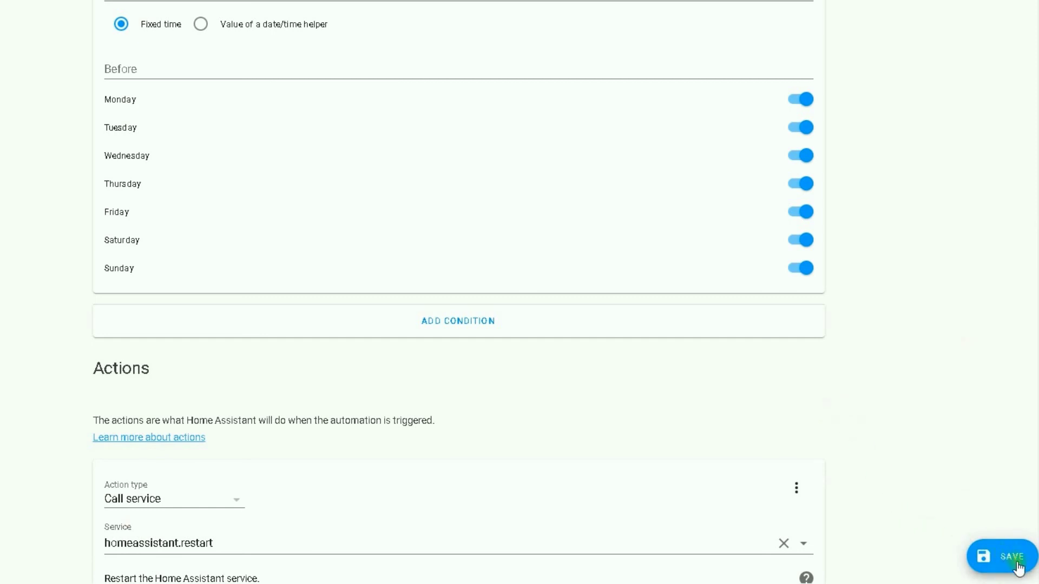
{"action": "left_click", "coordinate": [1016, 566]}
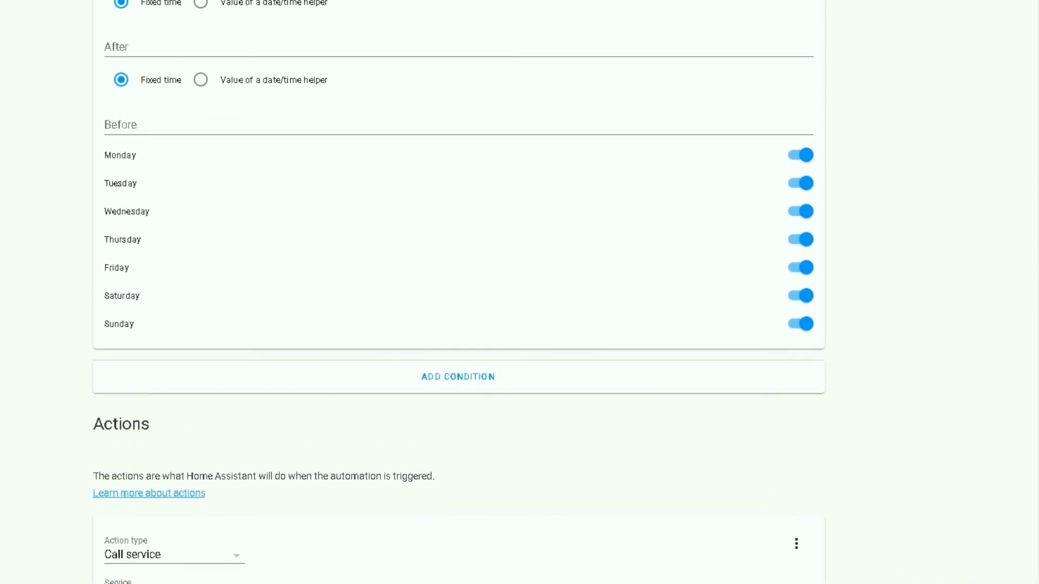
Return to the Automations list, where Restart shows as never triggered.
{"action": "left_click", "coordinate": [430, 30]}
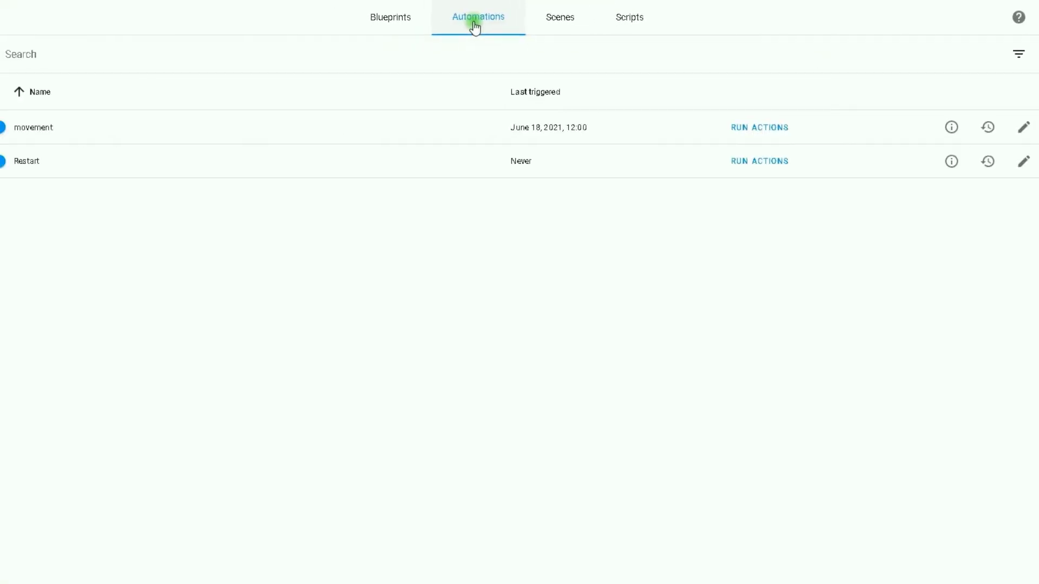